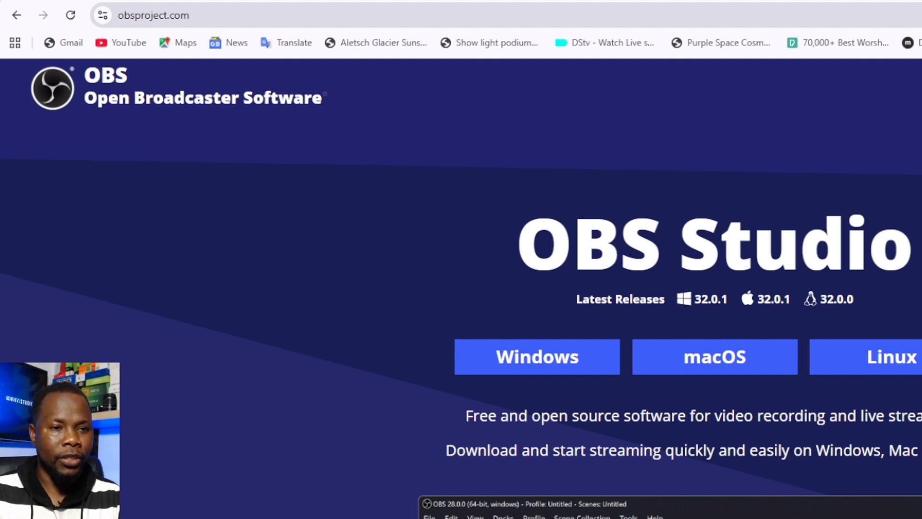
Search the web for OBS STUDIO and start the Windows download from the official OBS project site
key("ctrl+l")
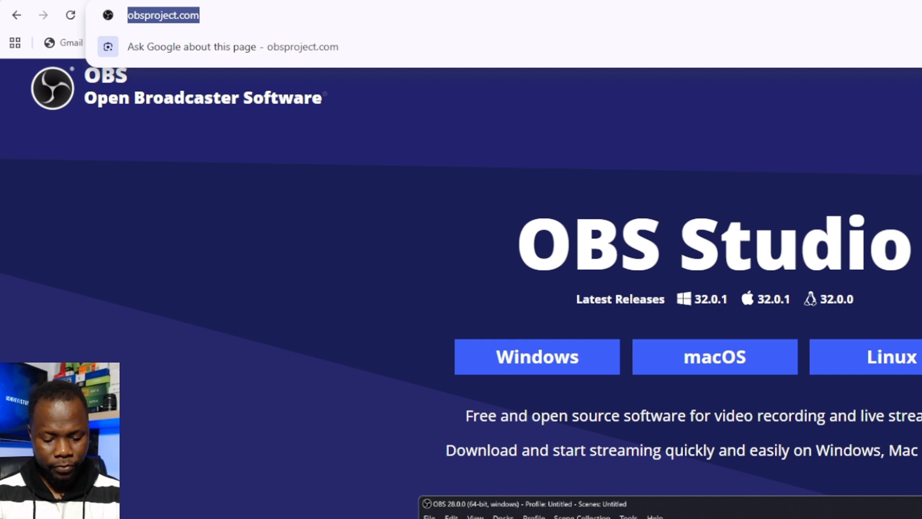
type("OBS ")
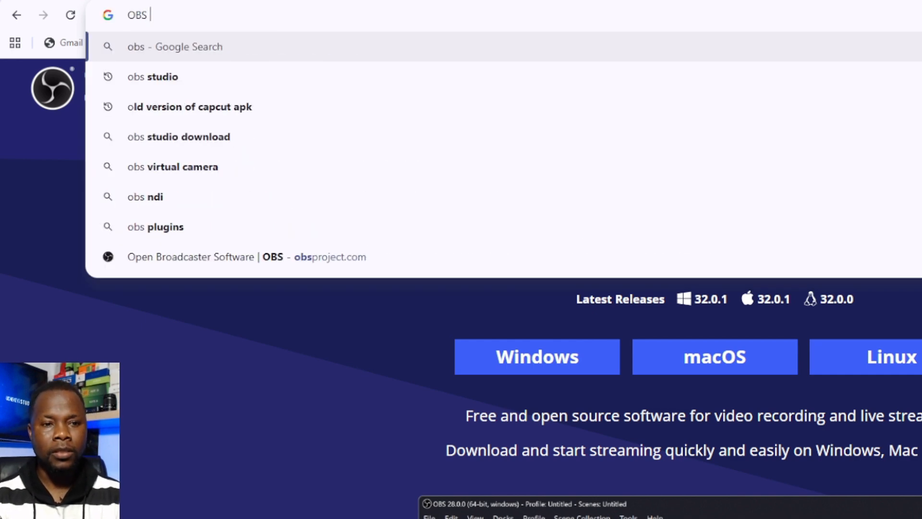
type("STUDIO")
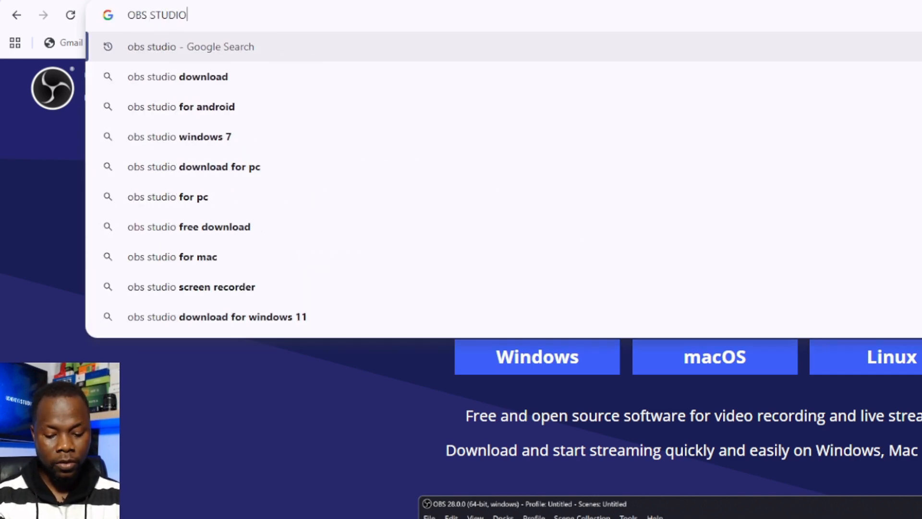
key("Return")
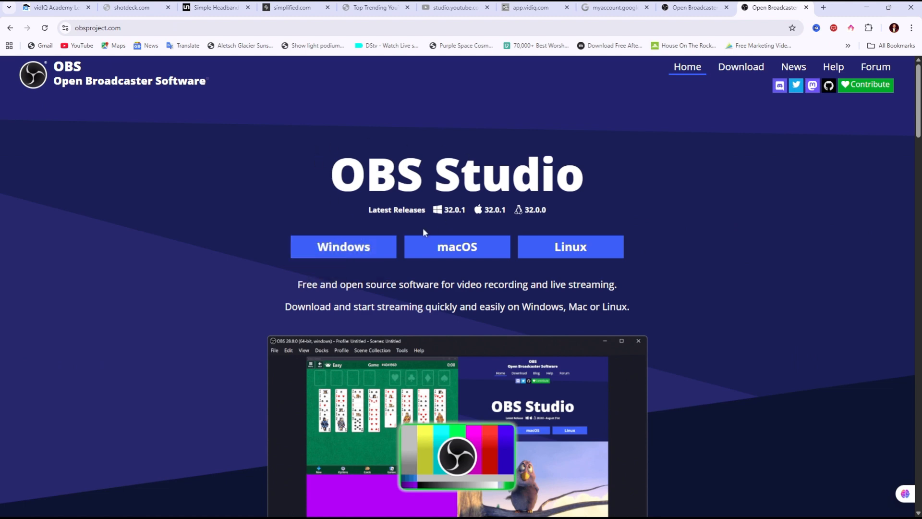
left_click(342, 248)
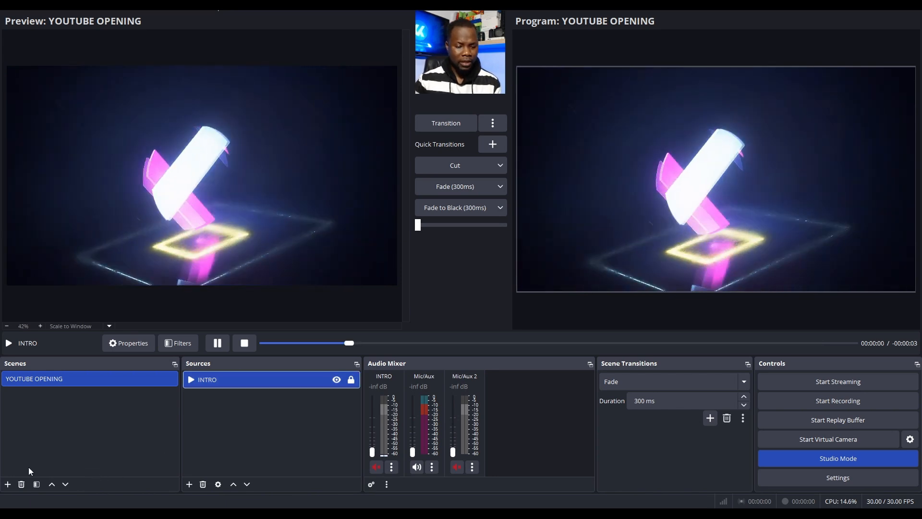
Add a new scene named CAM 1
left_click(7, 484)
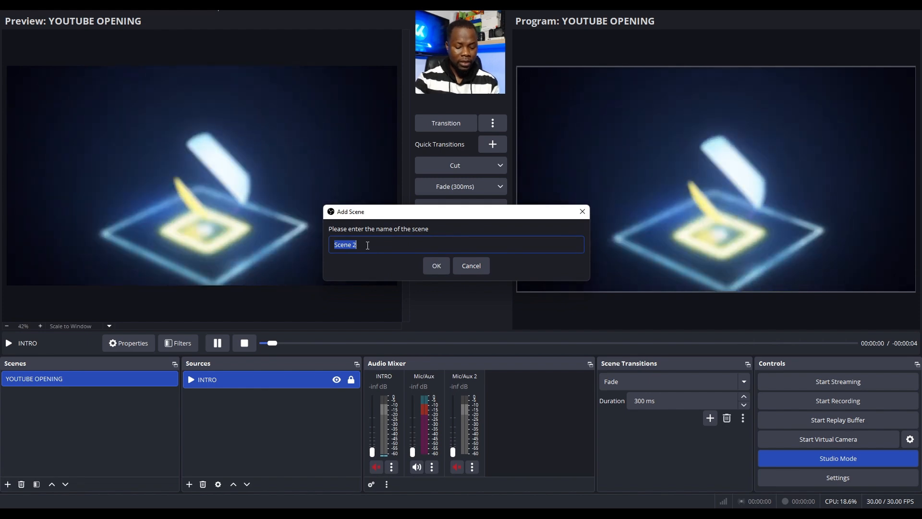
type("CAM 1")
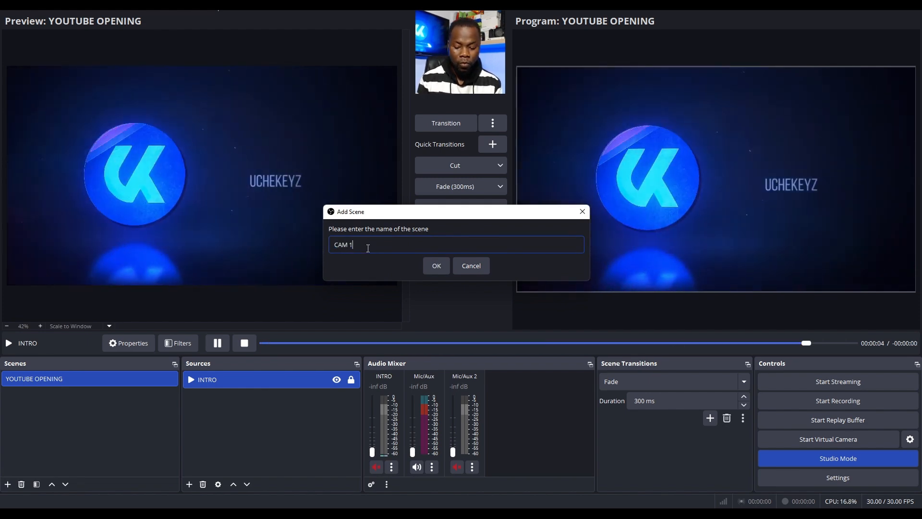
key("Return")
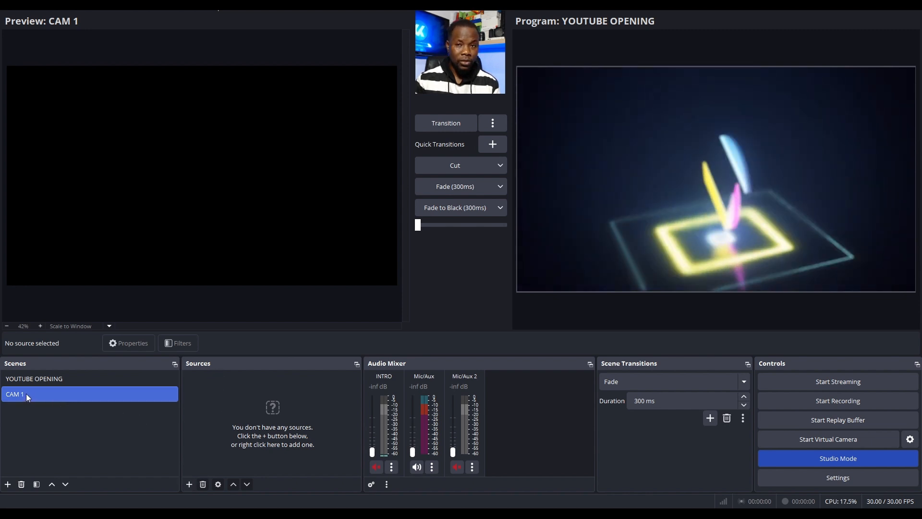
Add a new image source named PIX to the CAM 1 scene
left_click(189, 484)
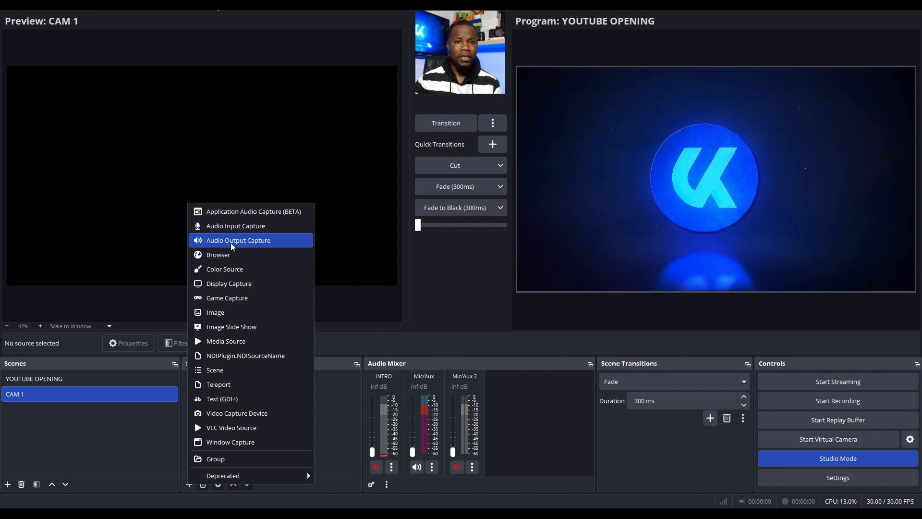
left_click(225, 314)
key("BackSpace")
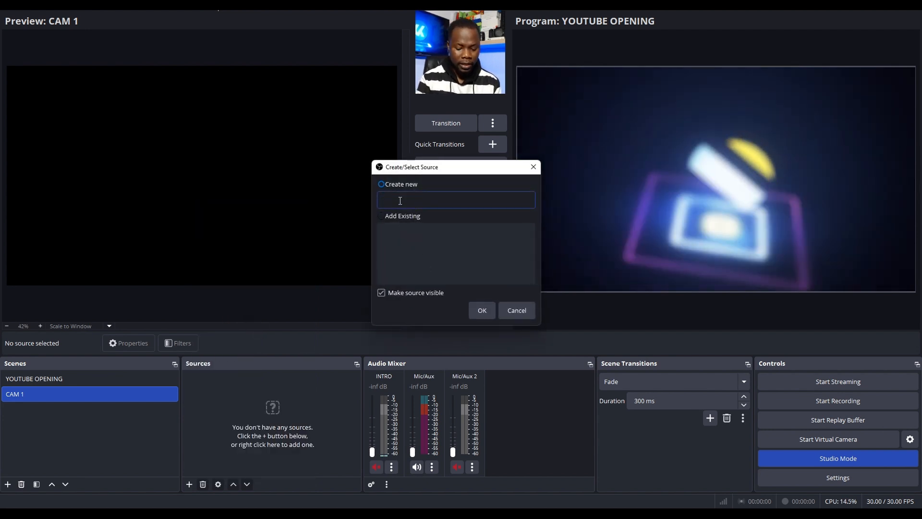
type("PIX")
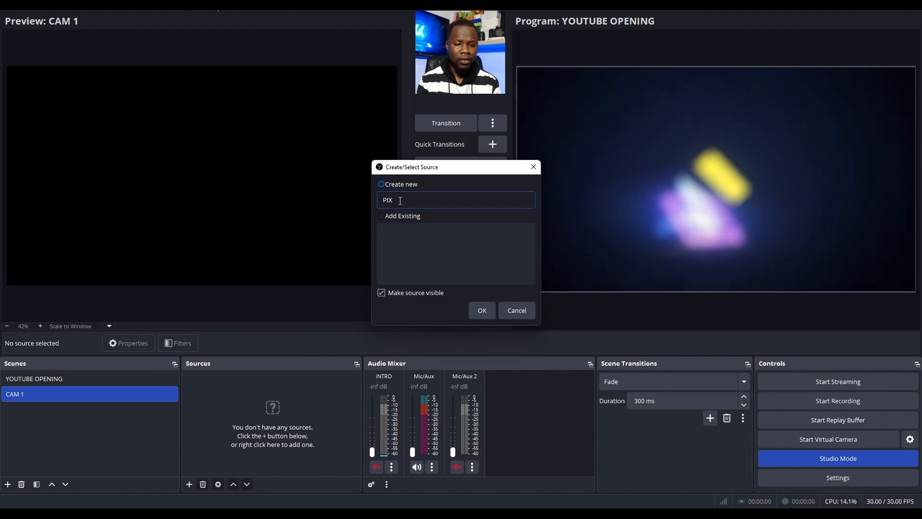
key("Return")
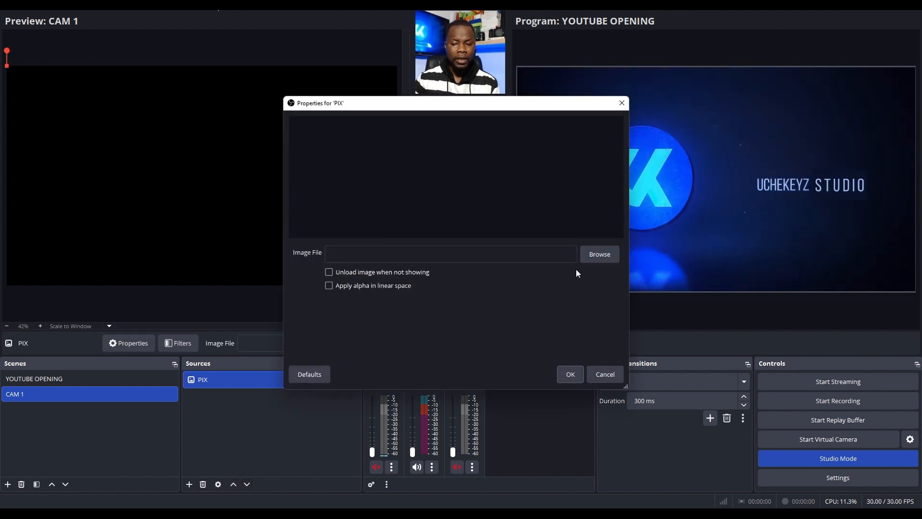
Load Tecno Spark 40 Pro UNBOXING Short-Thumbnail from New folder into the PIX source and move the picture to the middle of the canvas
left_click(597, 255)
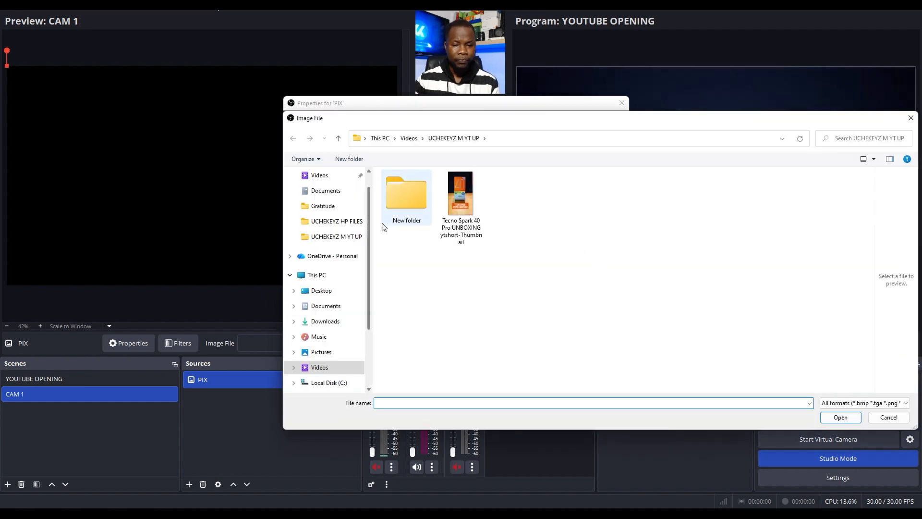
double_click(406, 197)
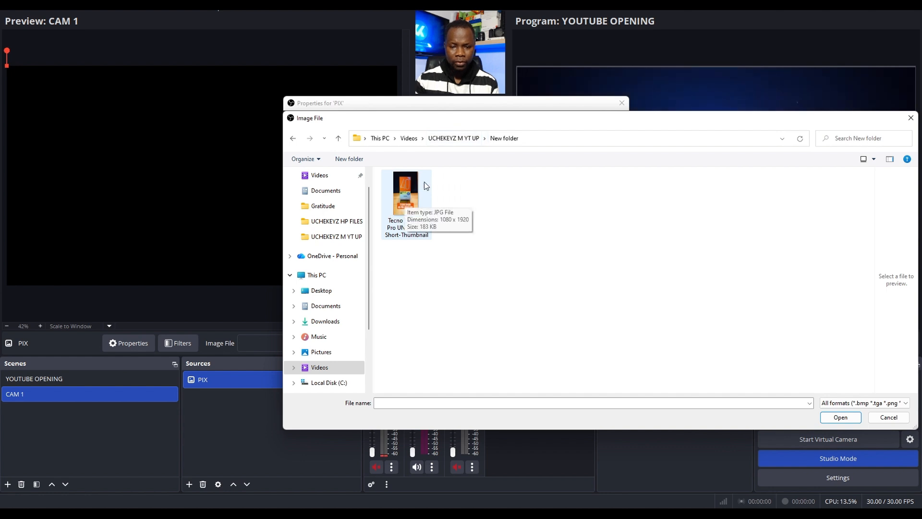
left_click(404, 203)
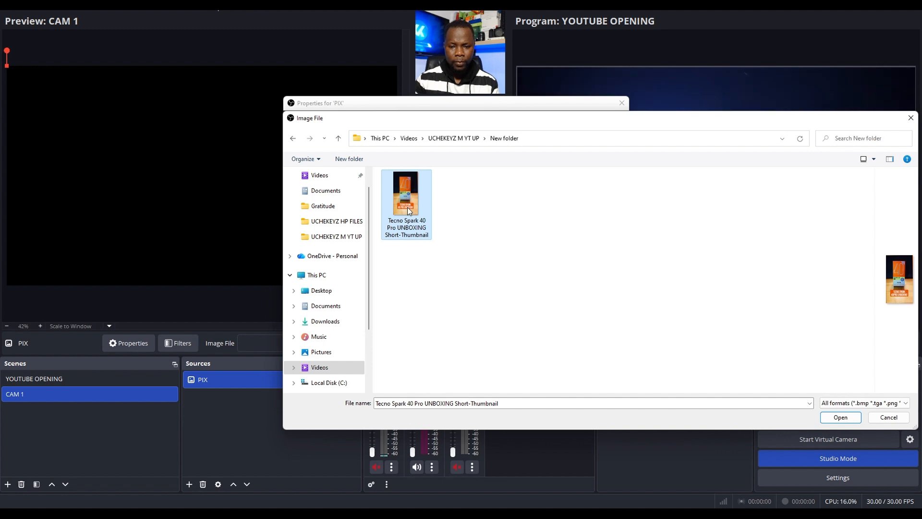
double_click(409, 209)
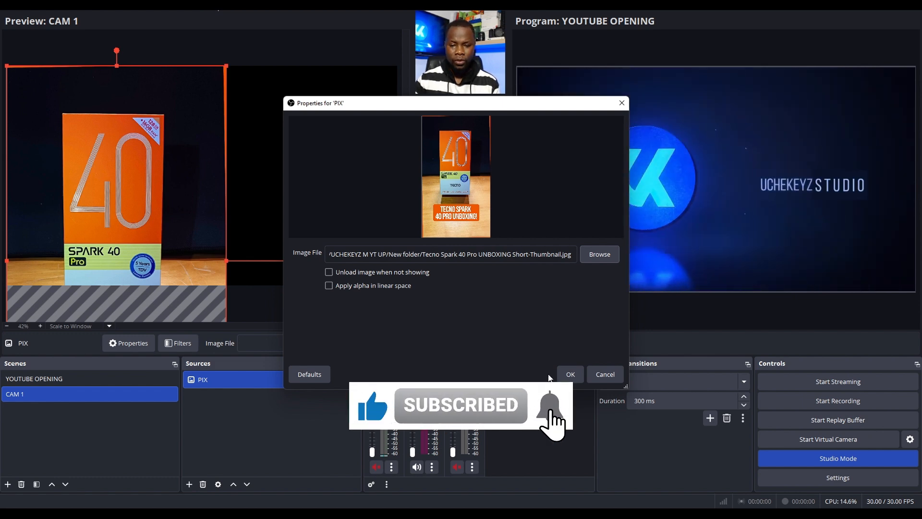
left_click(570, 375)
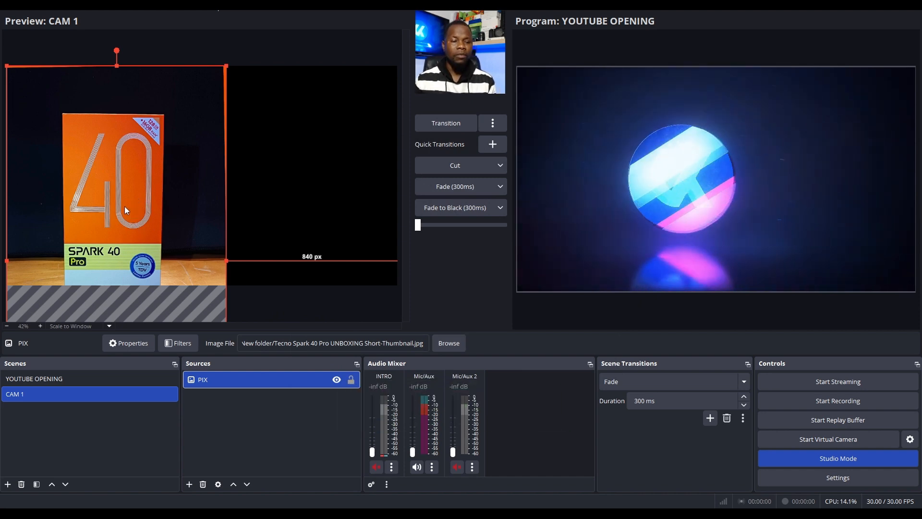
mouse_move(109, 196)
left_mouse_down()
mouse_move(190, 151)
mouse_move(153, 151)
mouse_move(192, 153)
left_mouse_up()
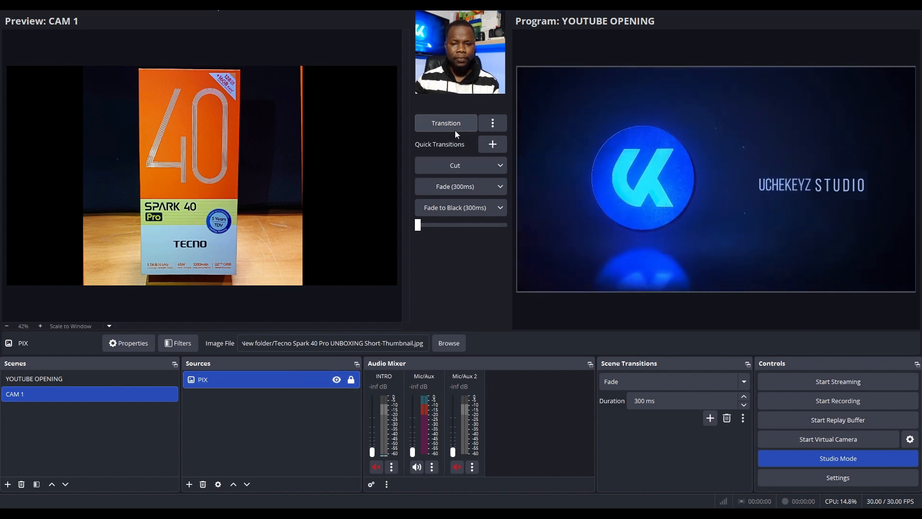
Add another scene named PIX 2
left_click(8, 484)
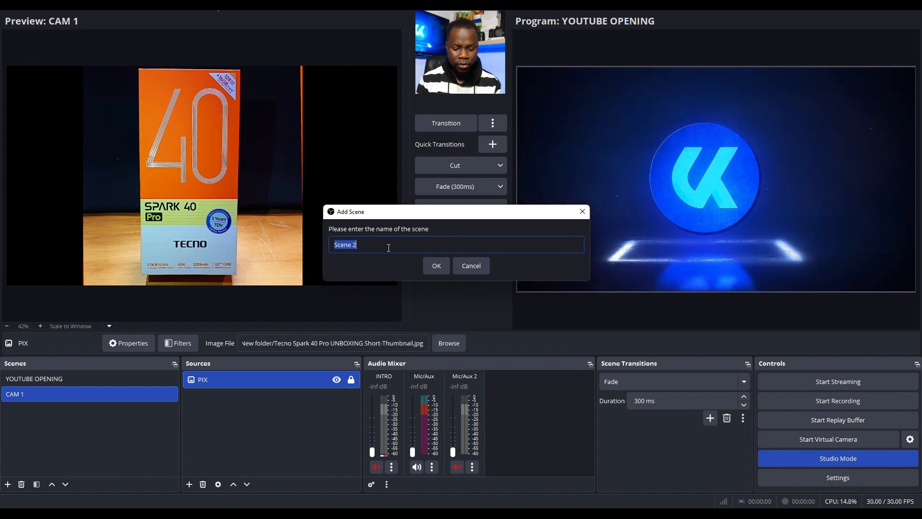
type("PIX 2")
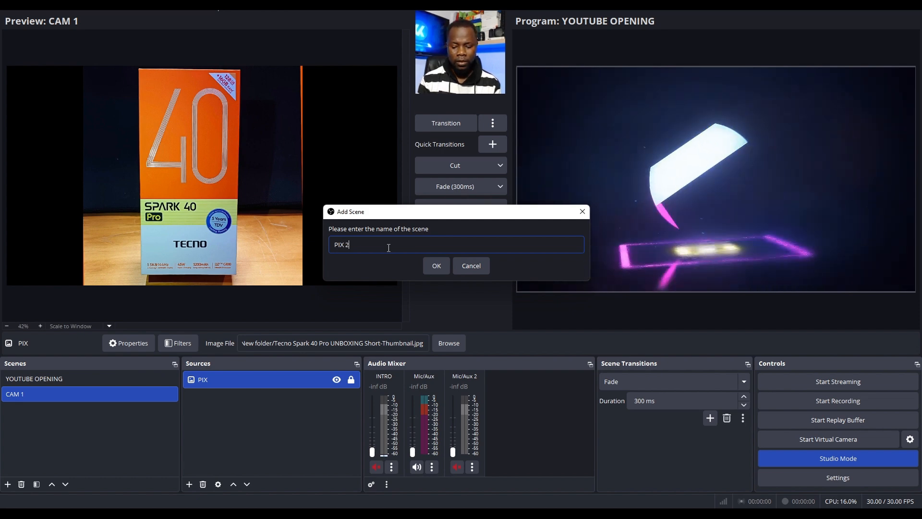
key("Return")
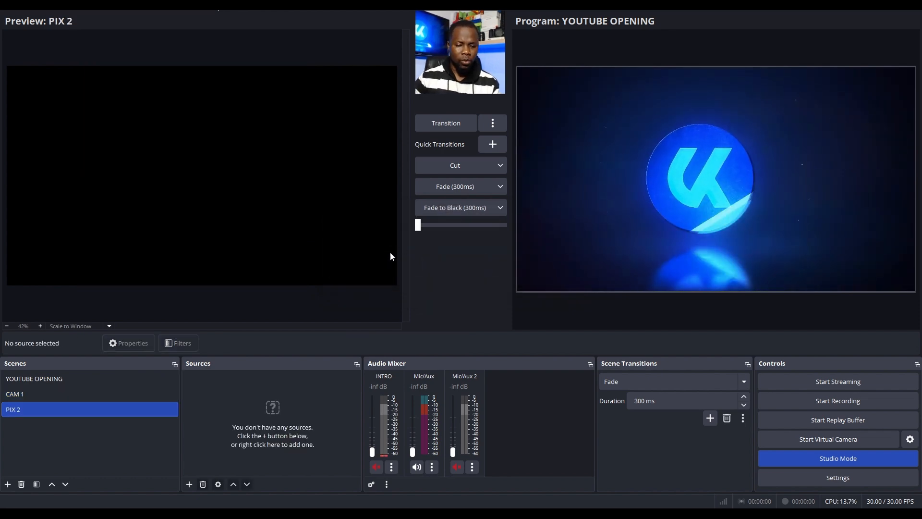
Create an image source in the PIX 2 scene, keeping the default name Image
left_click(190, 484)
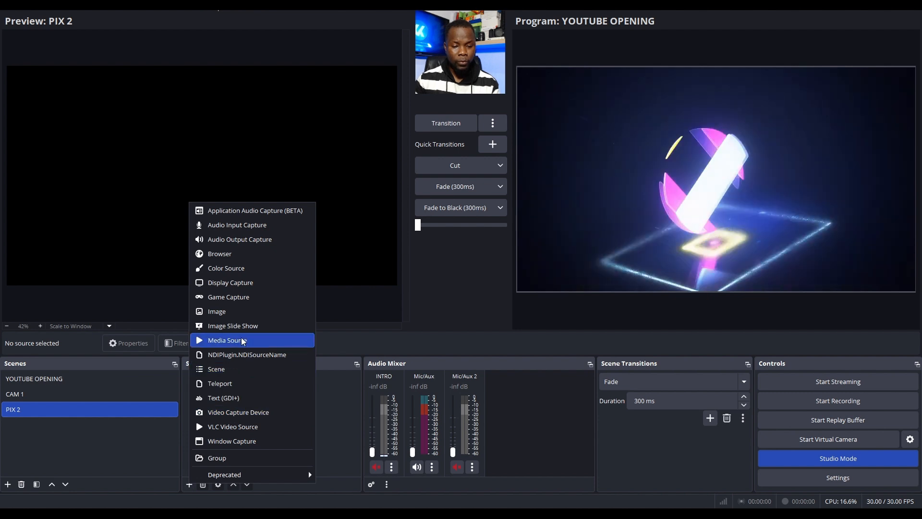
left_click(217, 312)
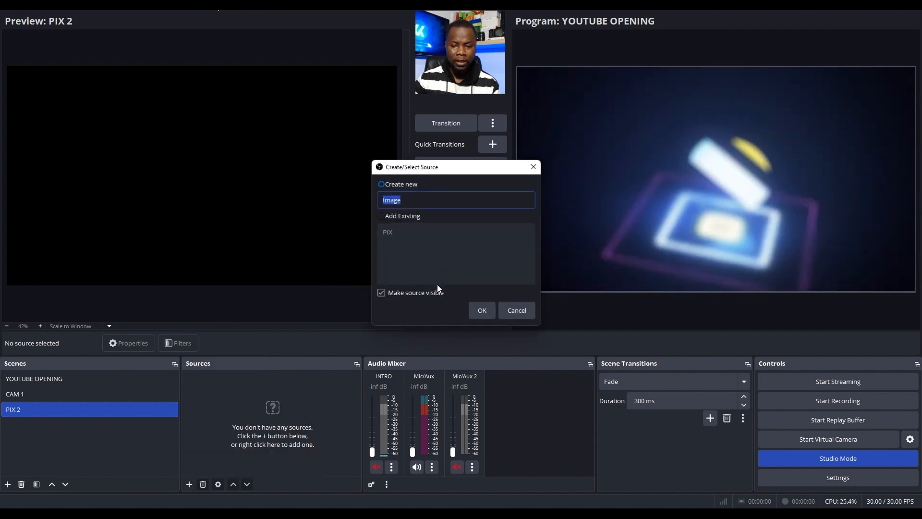
left_click(482, 310)
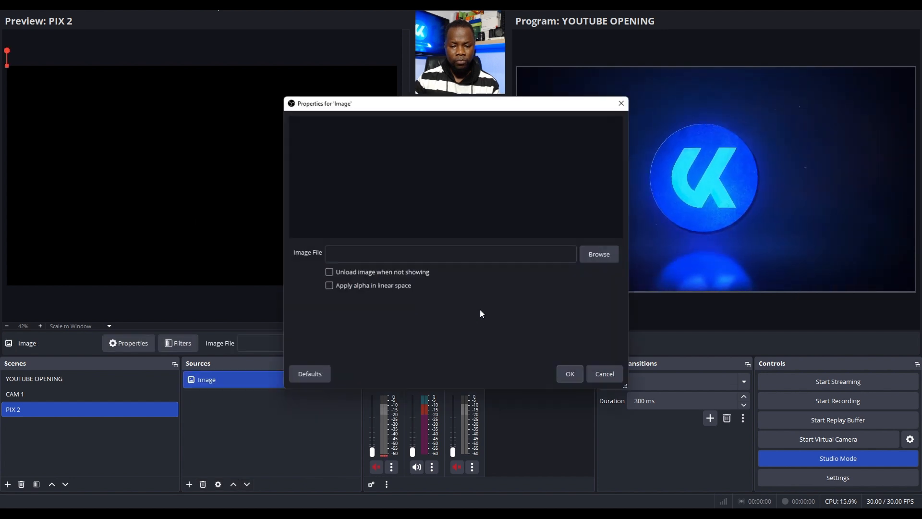
Load 6766.jpg from the Downloads folder into the PIX 2 scene's image source and lock the source
left_click(594, 260)
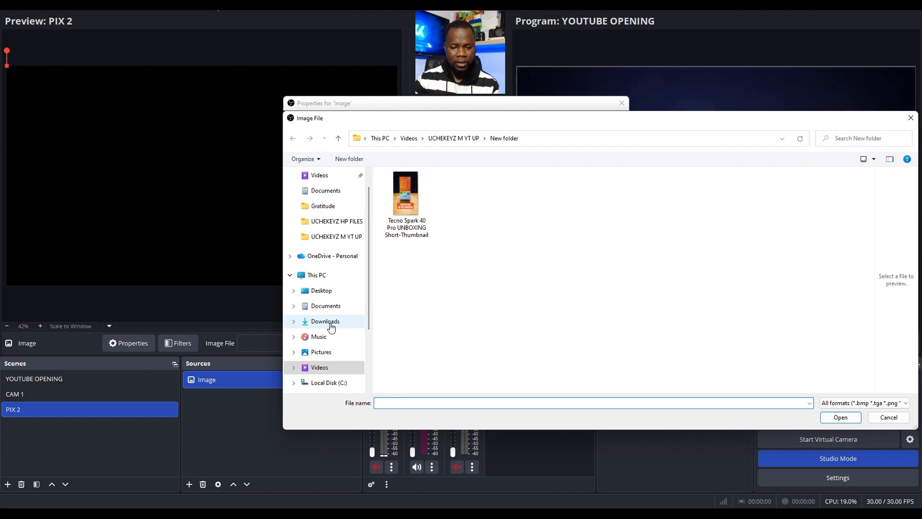
left_click(331, 324)
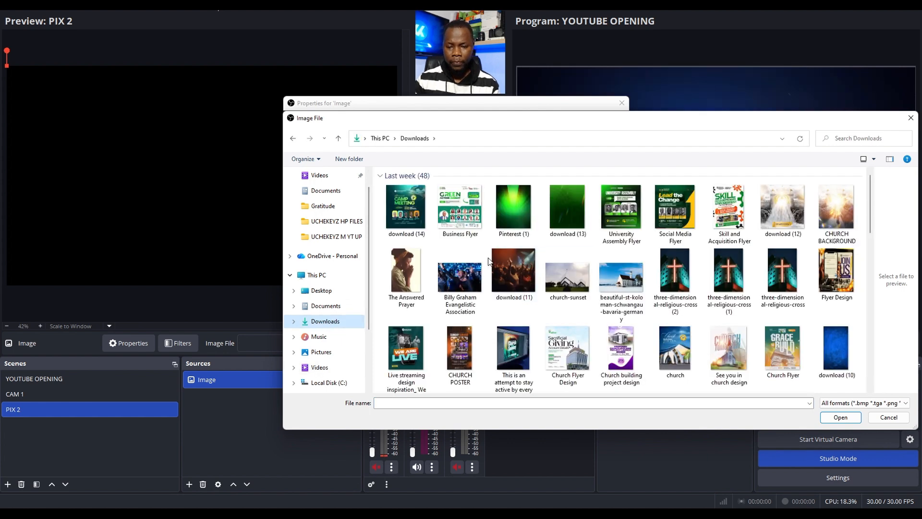
left_click(466, 284)
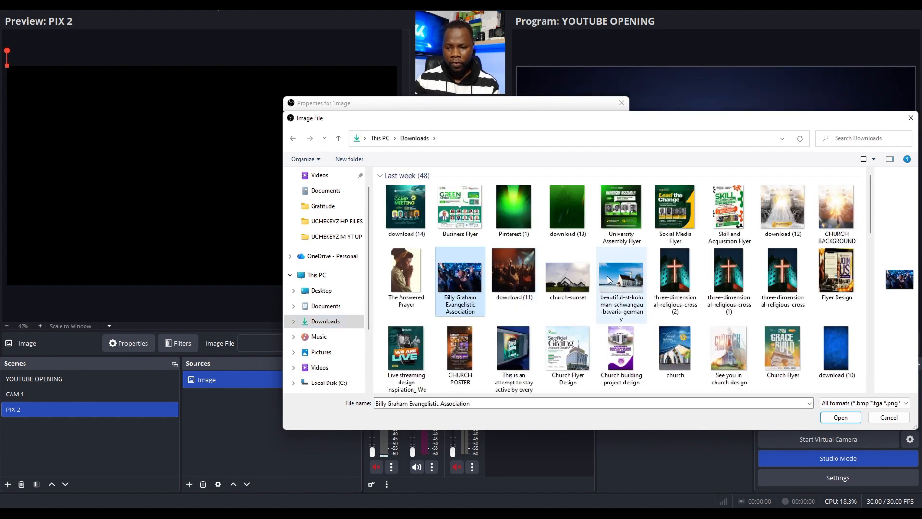
scroll(571, 315, "down", 3)
scroll(571, 315, "down", 10)
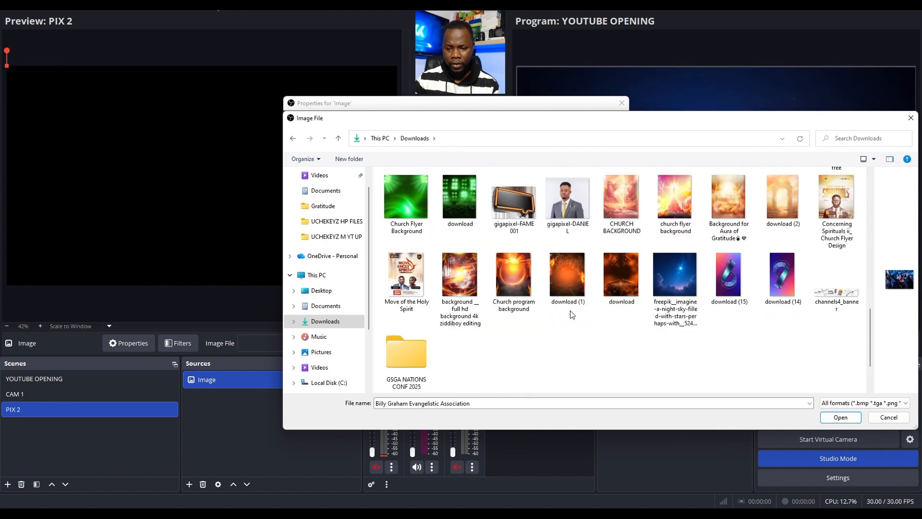
scroll(573, 314, "up", 2)
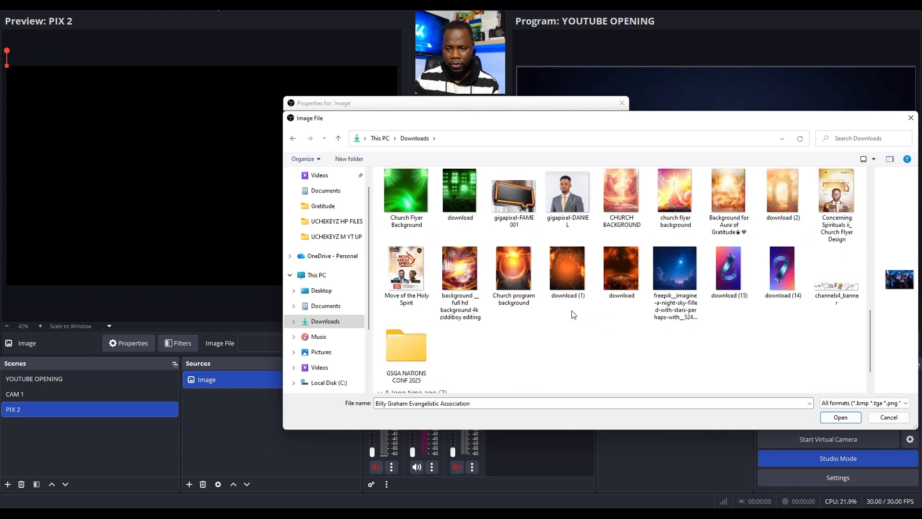
scroll(572, 310, "down", 1)
left_click(416, 376)
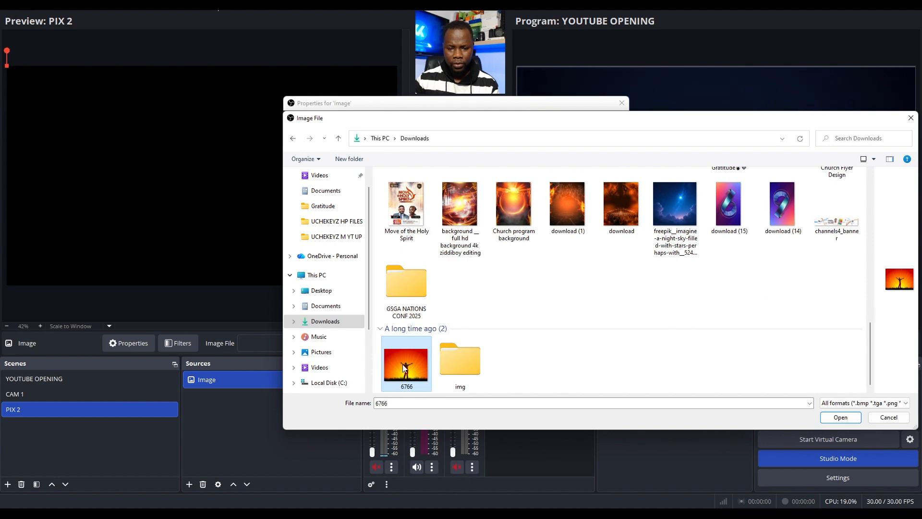
double_click(403, 364)
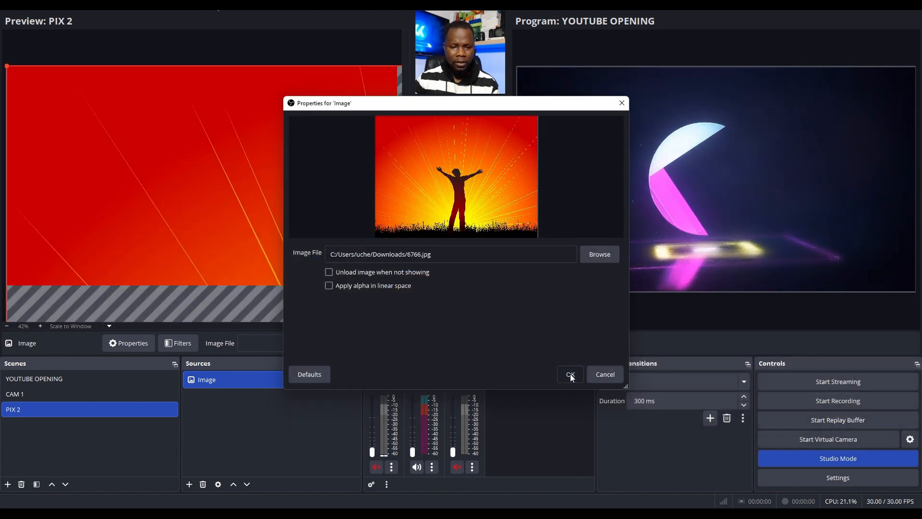
left_click(571, 374)
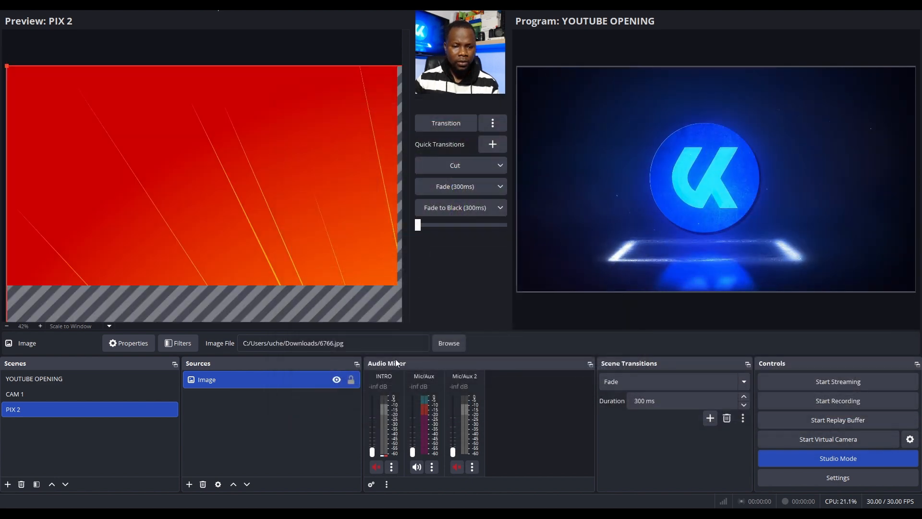
left_click(350, 382)
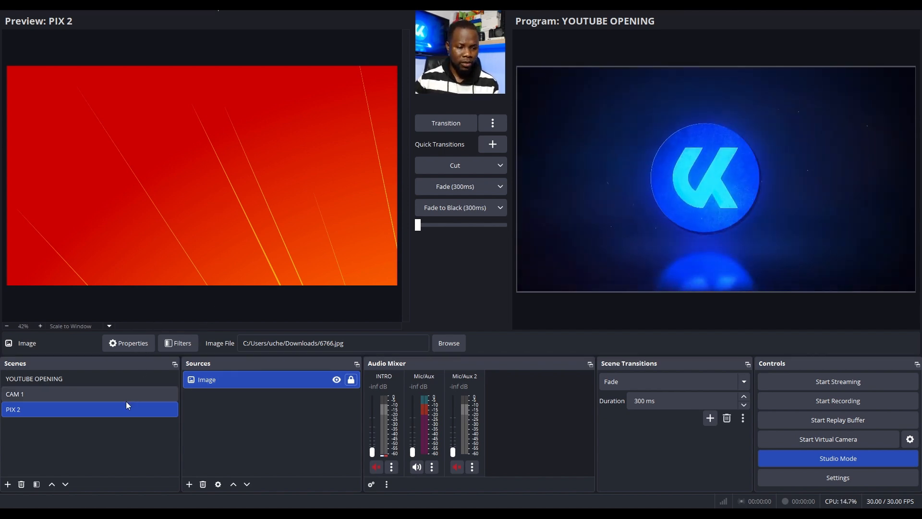
Switch the preview between the CAM 1 and PIX 2 scenes, ending on CAM 1
left_click(106, 392)
left_click(102, 409)
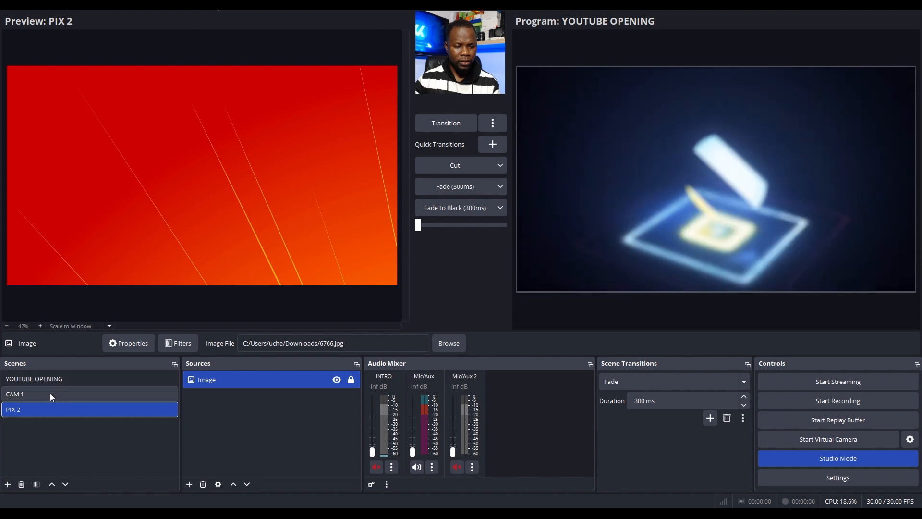
left_click(50, 394)
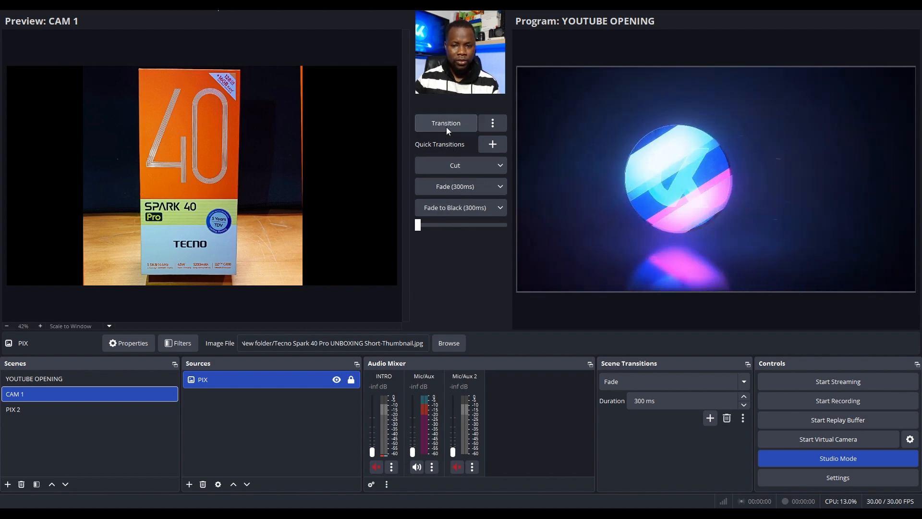
Send the CAM 1 scene to the program output with the 300 ms Fade, followed by the PIX 2 scene with the same transition
left_click(449, 187)
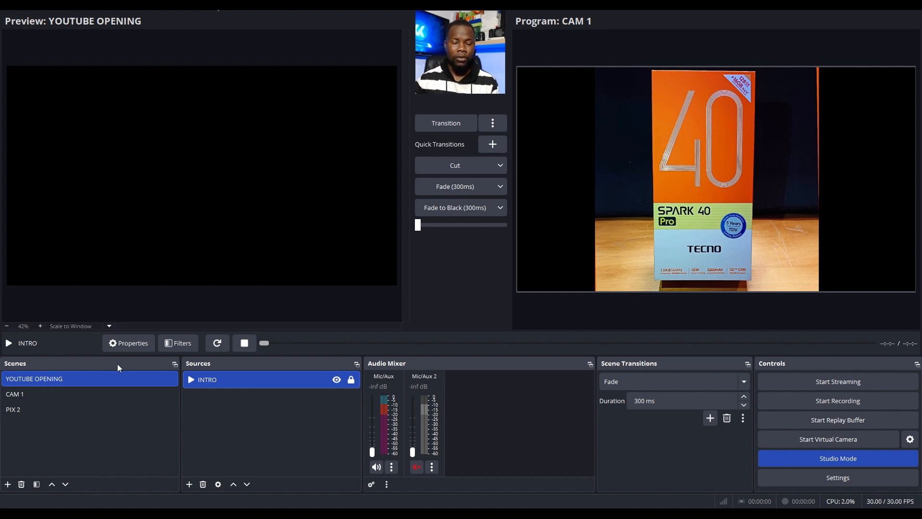
left_click(45, 393)
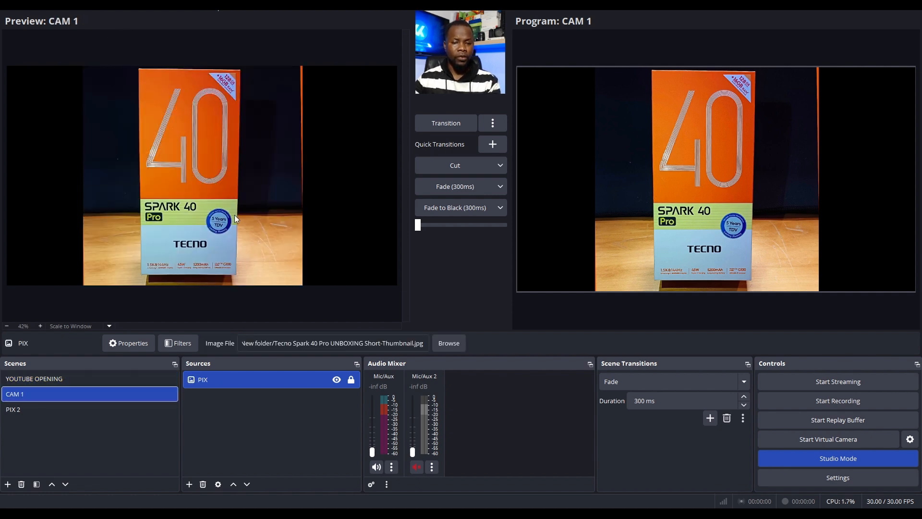
left_click(62, 408)
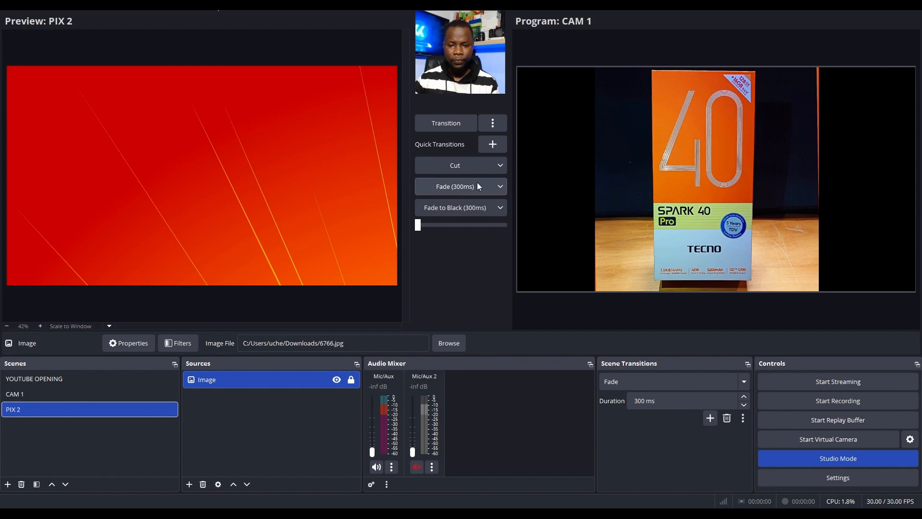
left_click(448, 188)
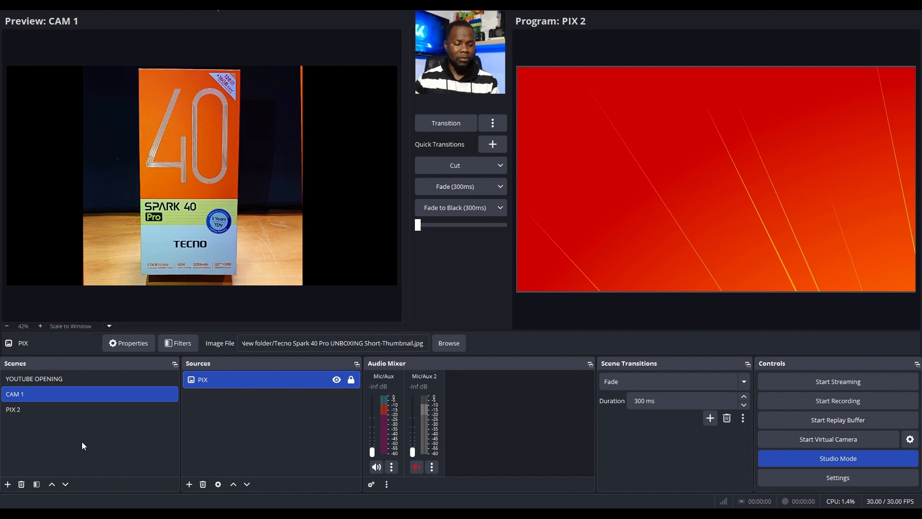
Try to add another scene named CAM 1
left_click(8, 484)
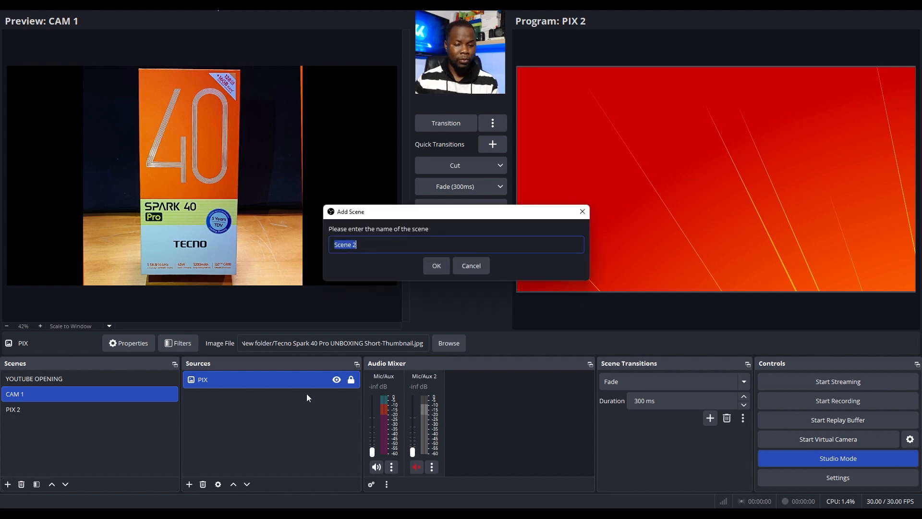
type("CAM 1")
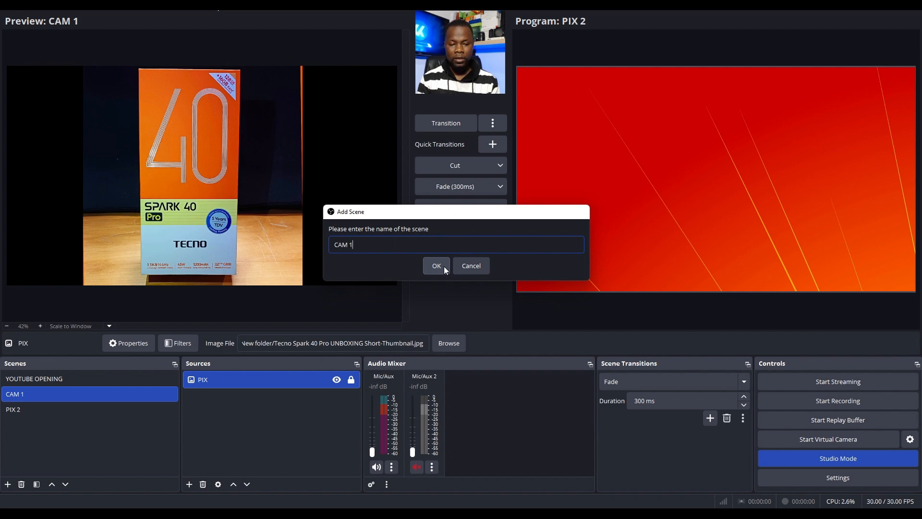
left_click(444, 266)
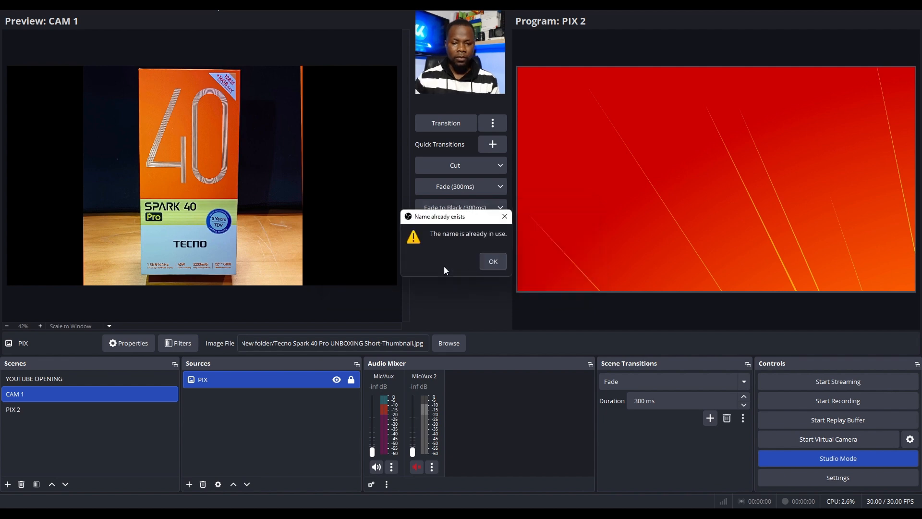
left_click(498, 266)
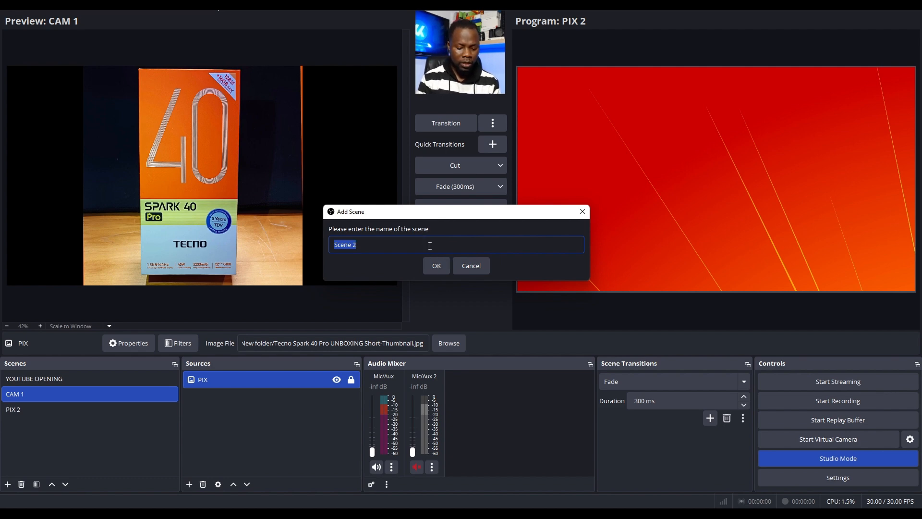
Name the new scene CAM 2 and create a Video Capture Device source in it, keeping the default source name
type("CAM 2")
key("Return")
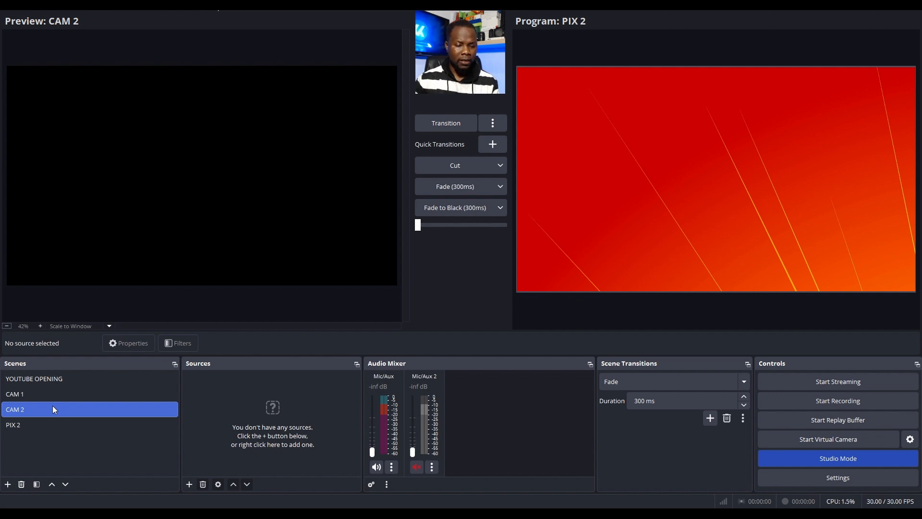
left_click(189, 484)
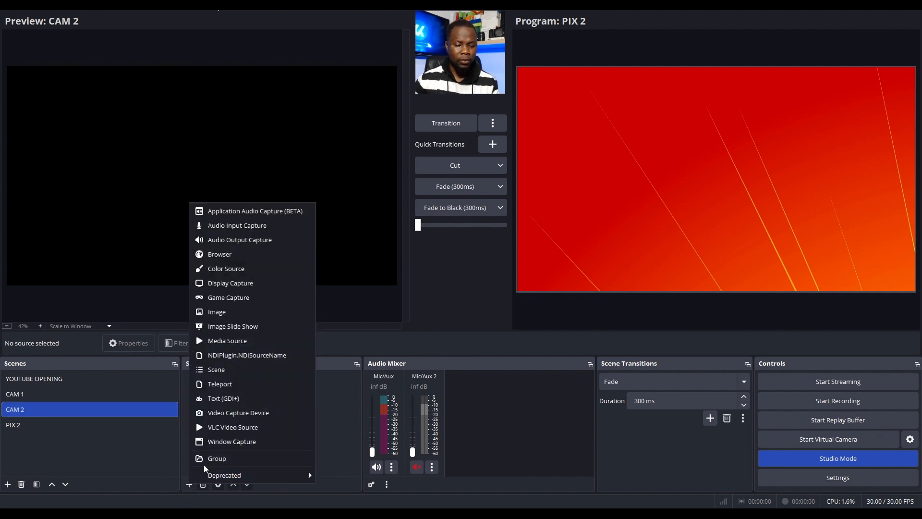
left_click(245, 416)
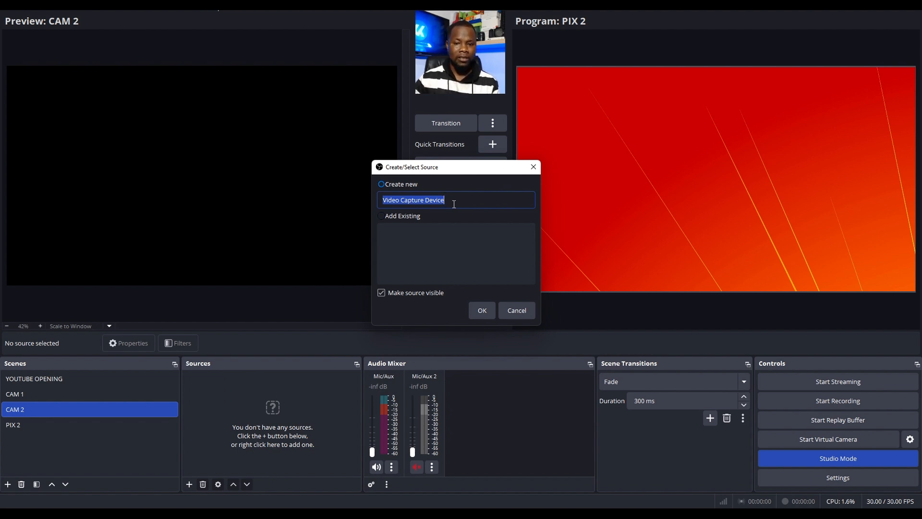
left_click(485, 312)
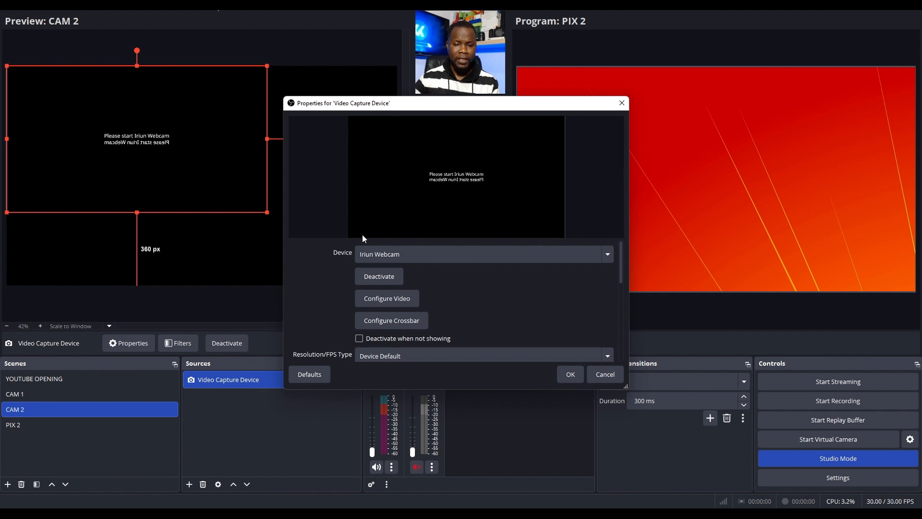
Set the video capture source's device to HP TrueVision HD Camera and accept its properties
left_click(409, 254)
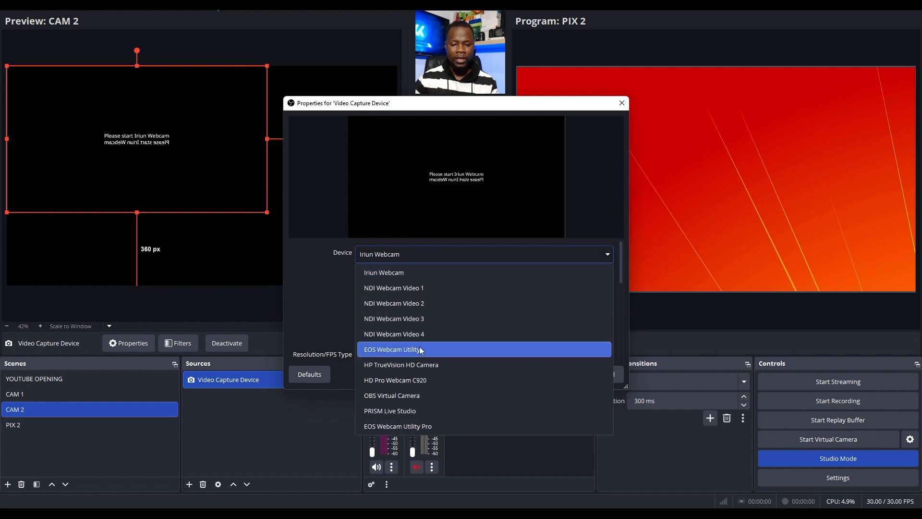
left_click(394, 365)
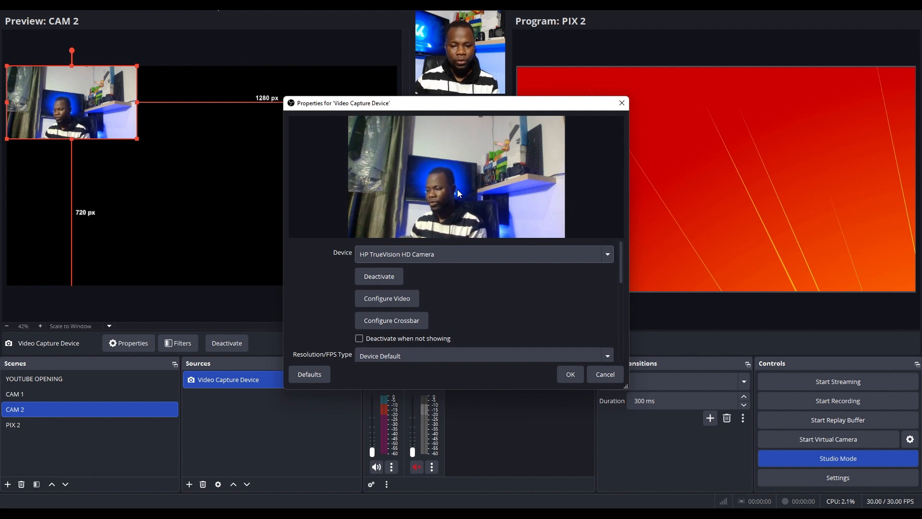
left_click(572, 374)
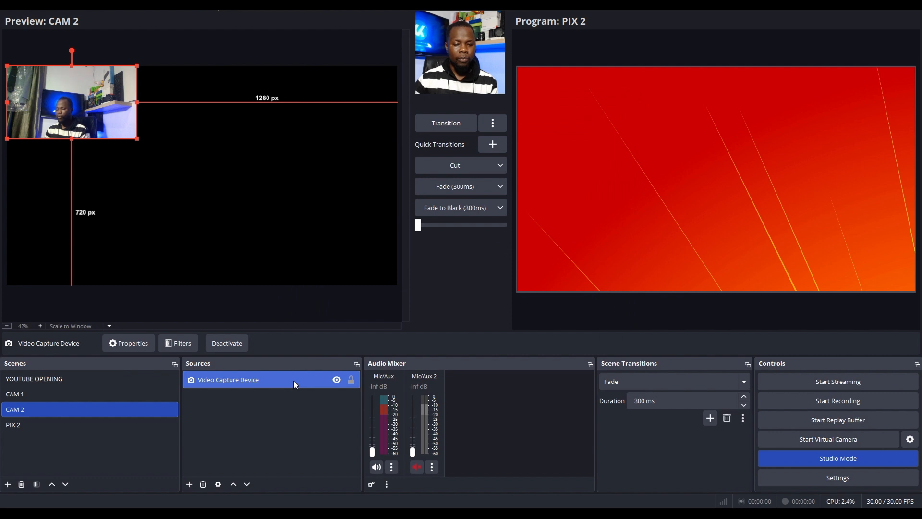
Enlarge the camera source to nearly fill the CAM 2 canvas, about 25 px from the upper and right edges, and lock it
left_click_drag(61, 117, 189, 194)
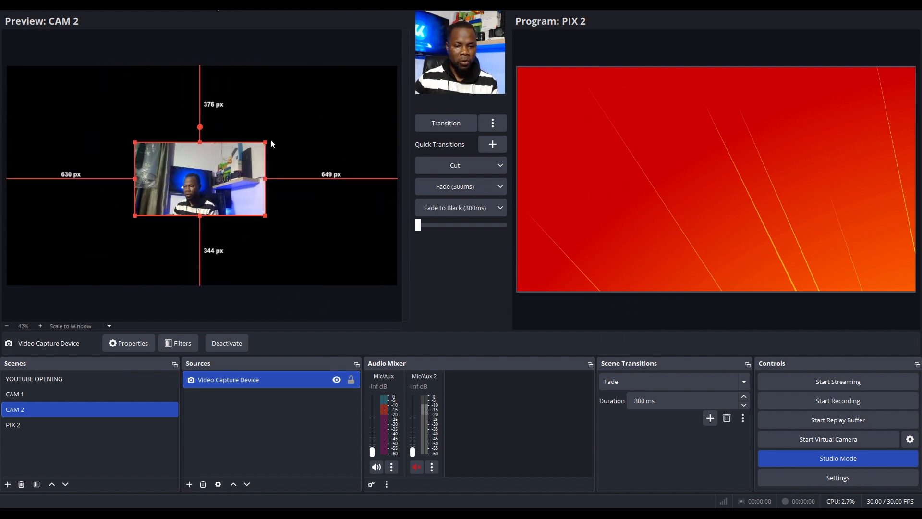
left_click_drag(266, 142, 393, 72)
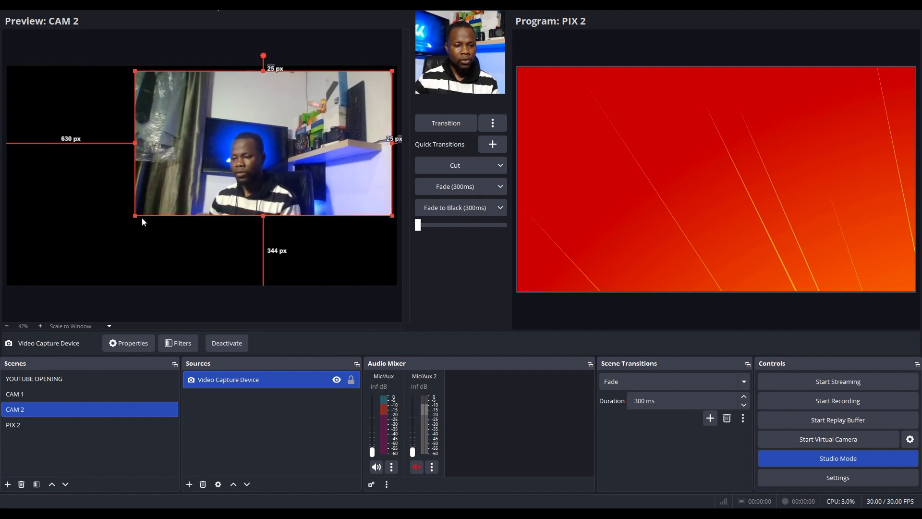
left_click_drag(136, 216, 11, 286)
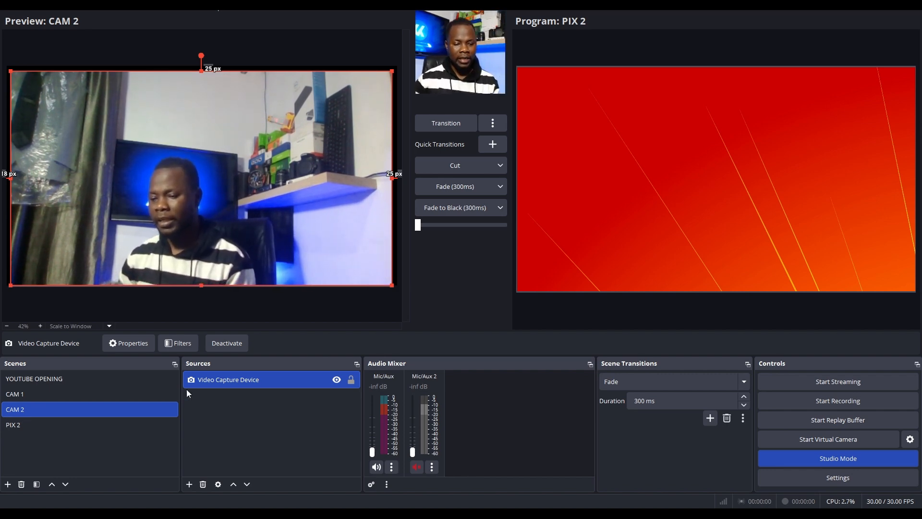
left_click(352, 379)
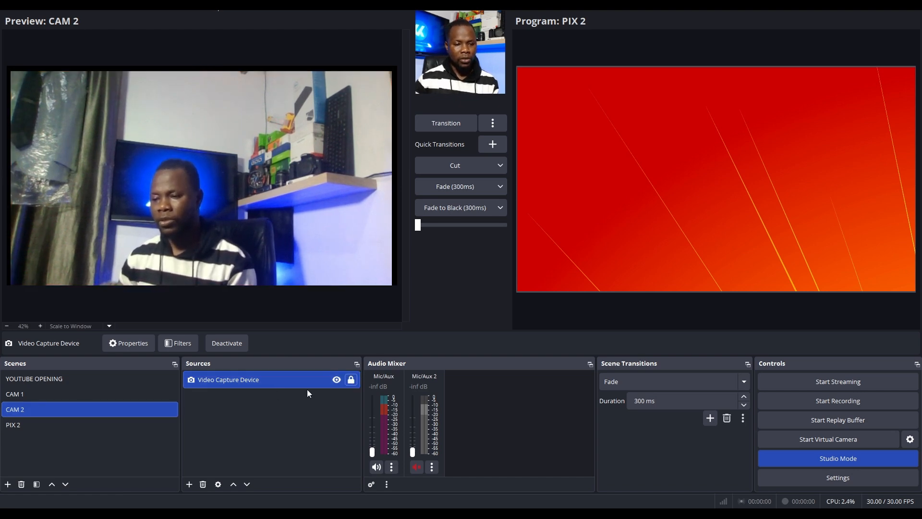
Preview the CAM 1, CAM 2 and PIX 2 scenes in turn, ending on PIX 2
left_click(43, 395)
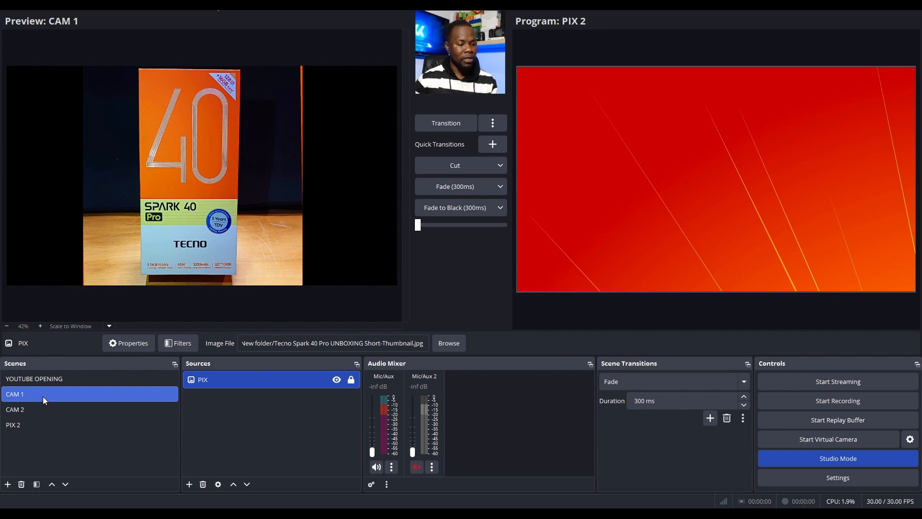
left_click(38, 408)
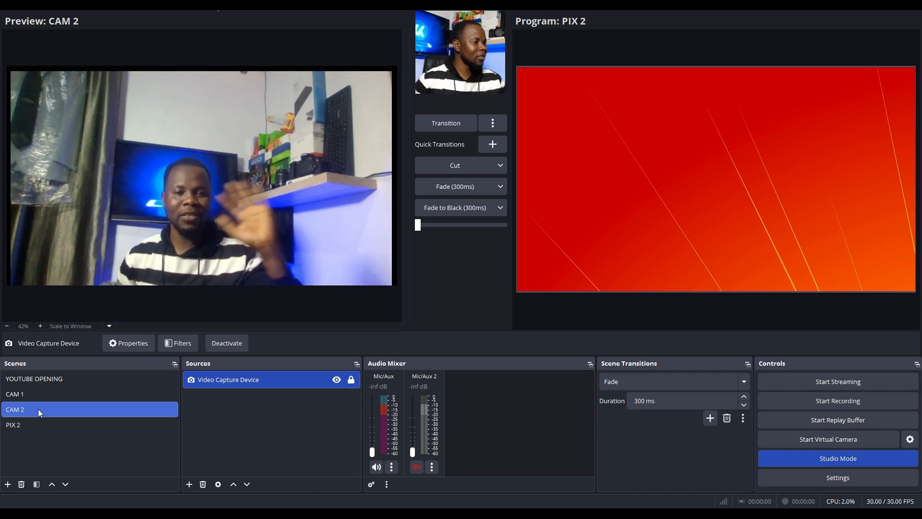
left_click(33, 426)
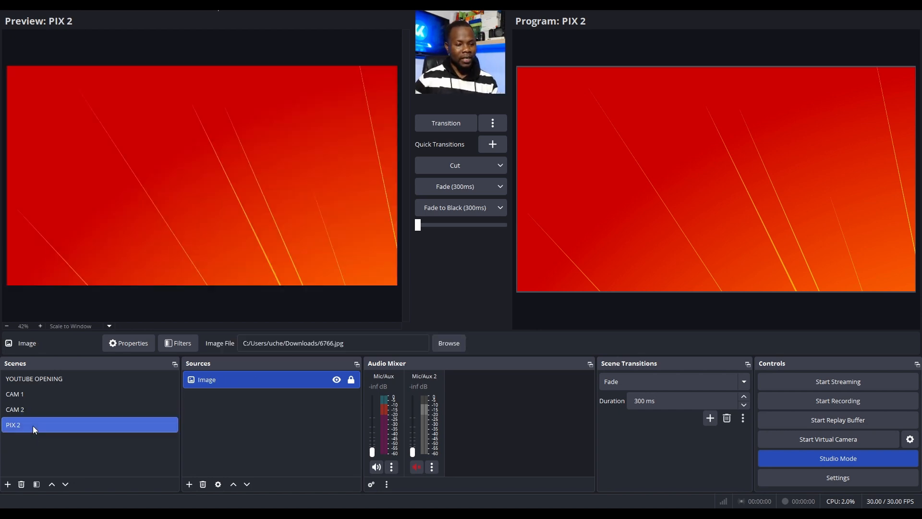